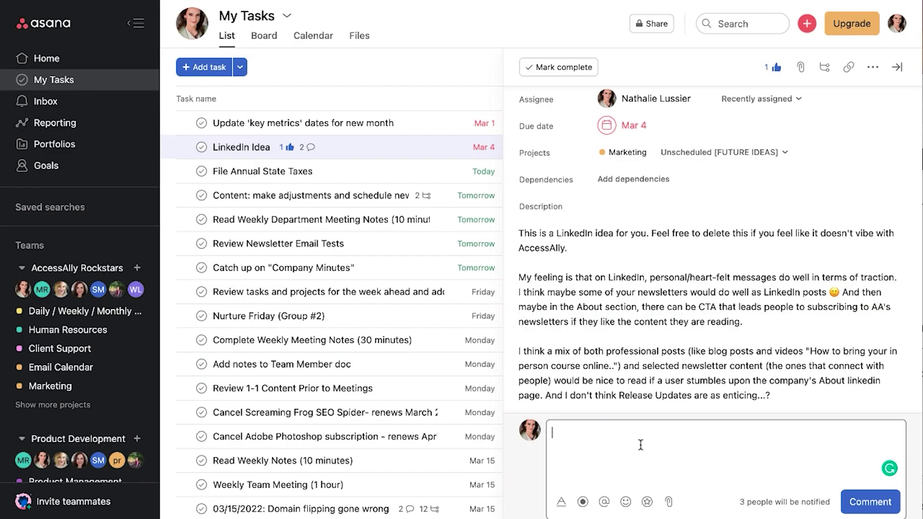
Close the LinkedIn Idea task details to reveal the full My Tasks list
key(Escape)
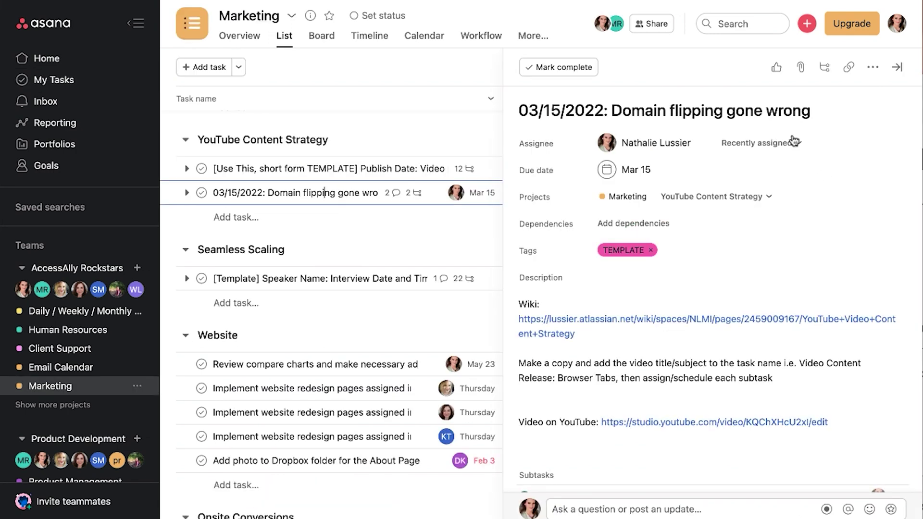
Scroll down Infinity's boards home to view the AccessAlly workspace's six boards
scroll(574, 173, down, 7)
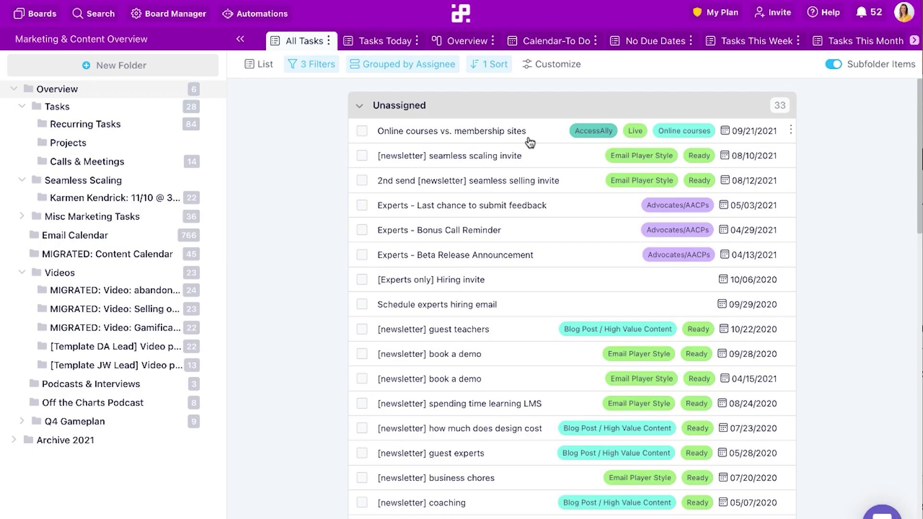
Check Infinity's latest notifications and the filters applied to the All Tasks list
click(874, 13)
click(321, 66)
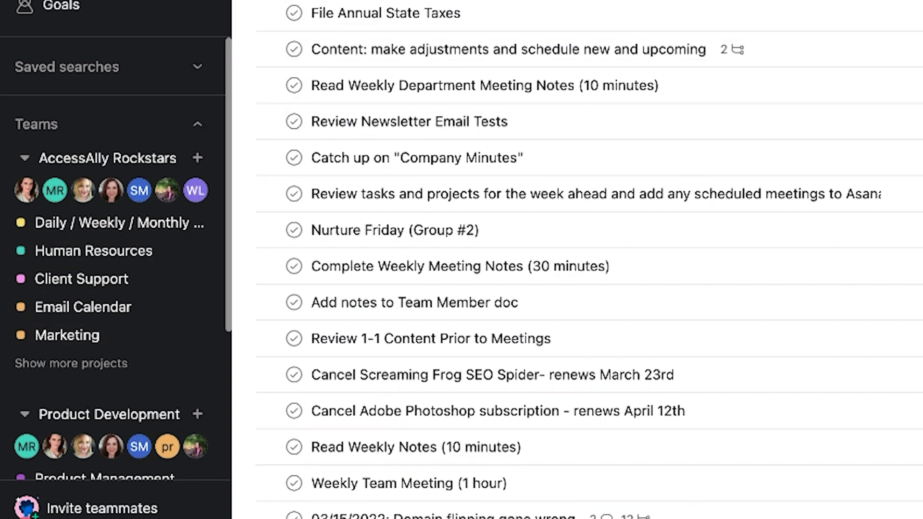
Open Asana's Inbox to check team activity on the Activity tab
click(105, 161)
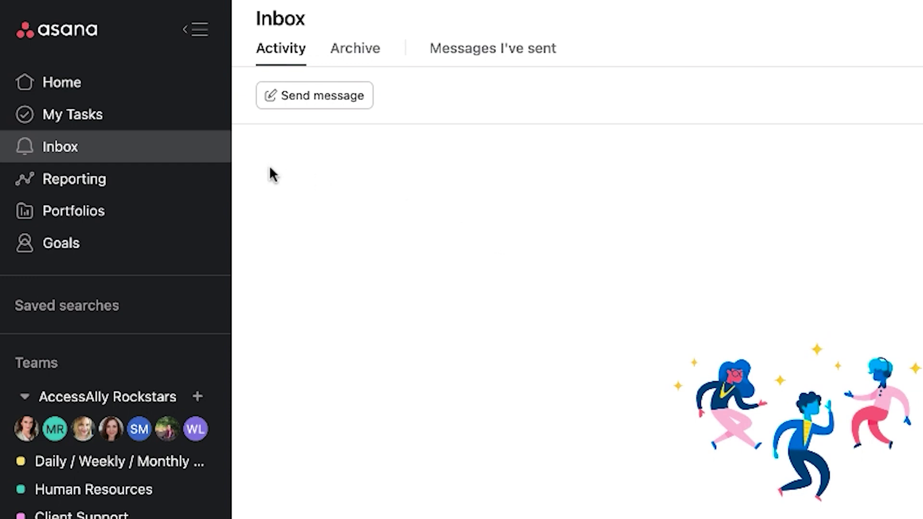
Open the LinkedIn Idea task from My Tasks, browse stickers and emoji, and begin a comment
click(110, 124)
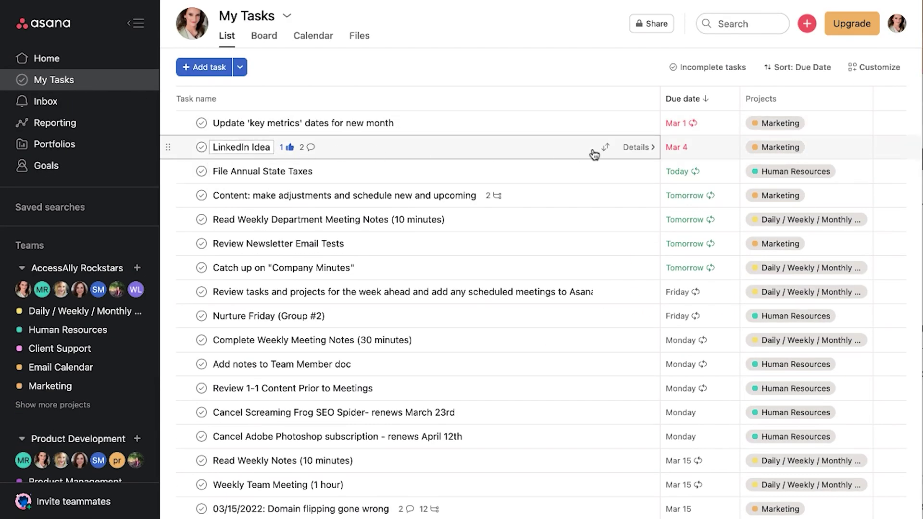
click(647, 152)
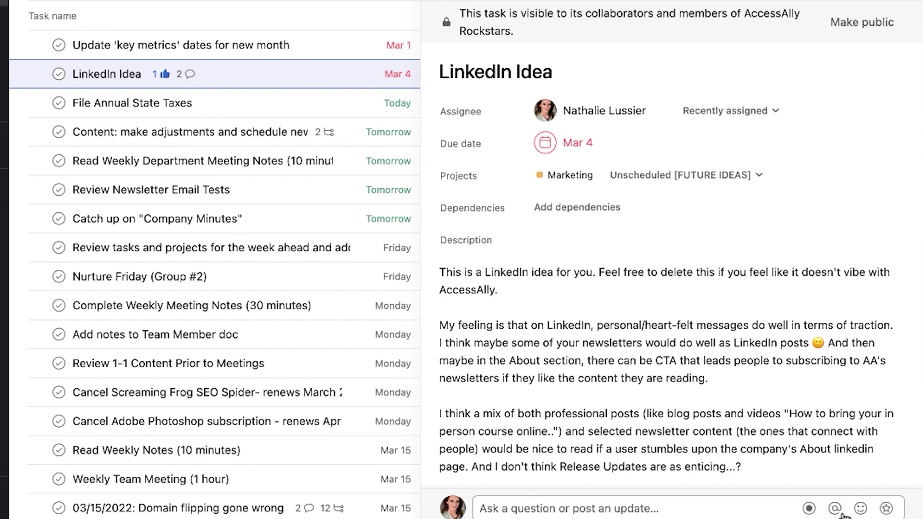
click(886, 509)
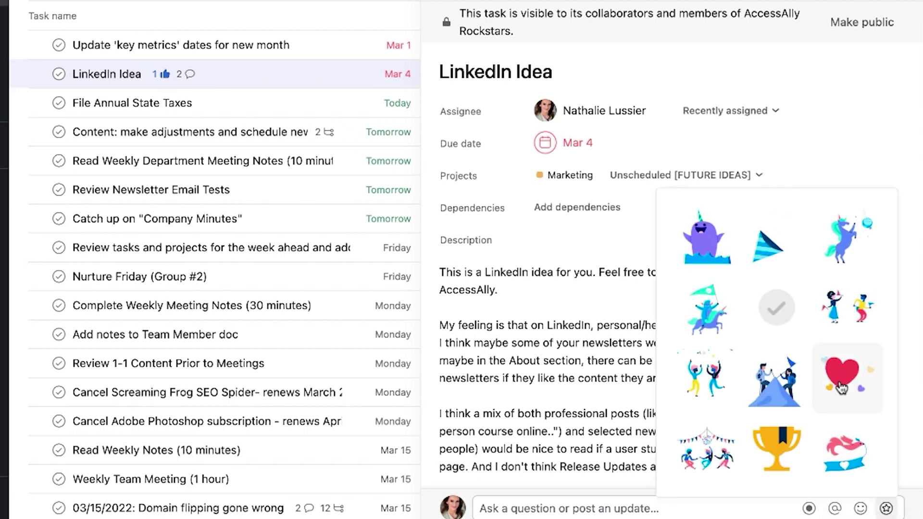
click(861, 509)
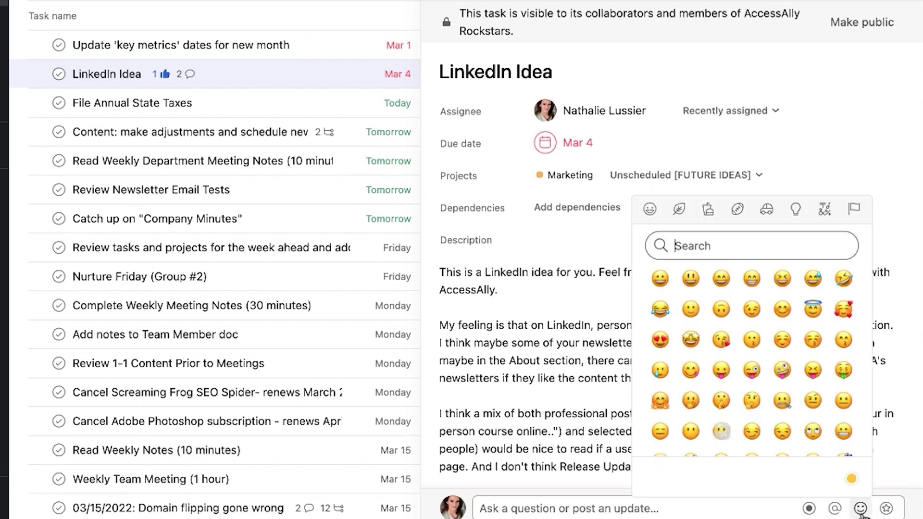
click(556, 505)
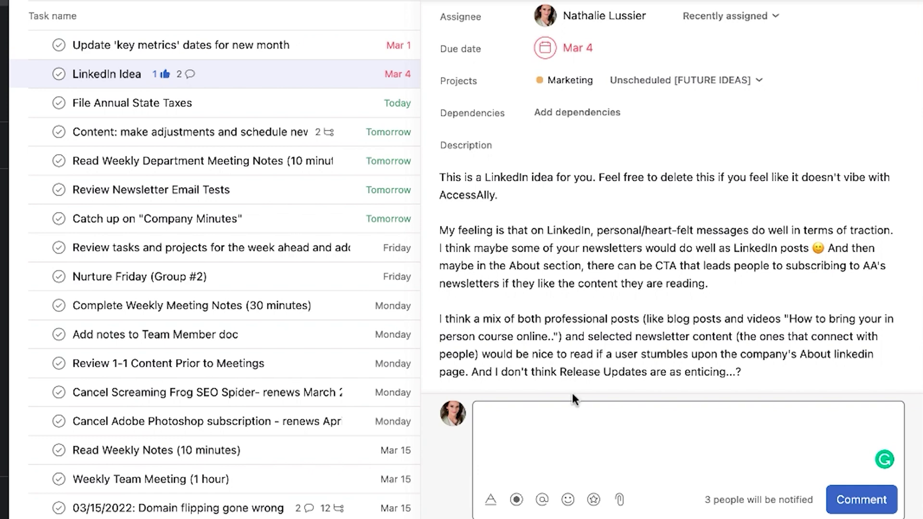
Close the LinkedIn Idea details, returning to My Tasks showing 1 like and 2 comments
scroll(584, 388, down, 1)
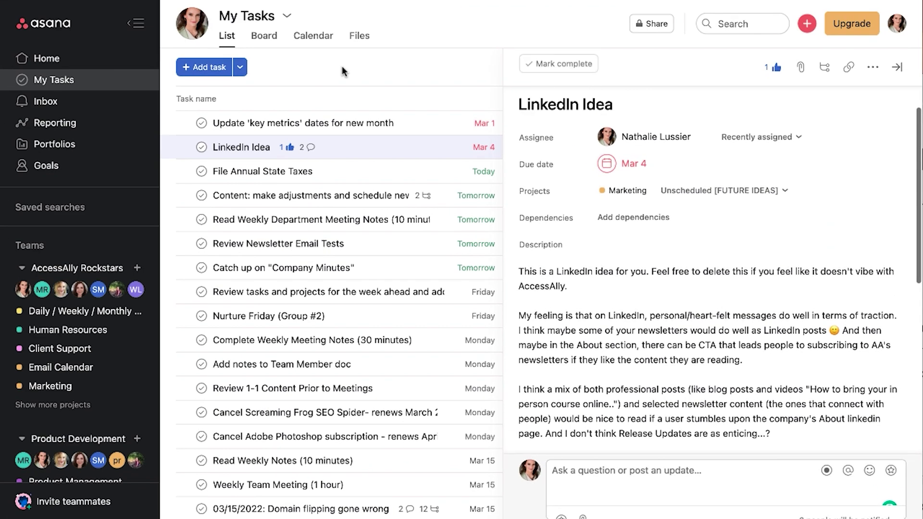
key(Escape)
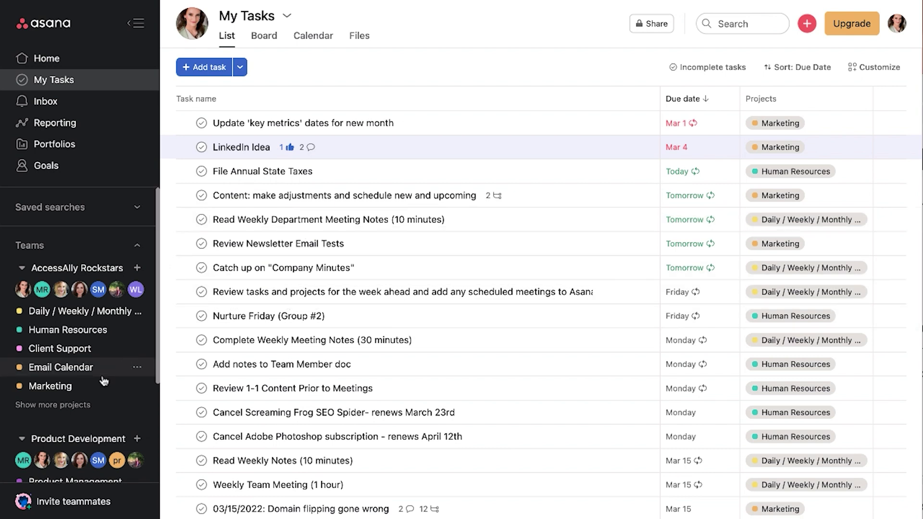
View the Email Calendar project as a calendar and preview the CommunityAlly Pre-Release Email task
click(87, 369)
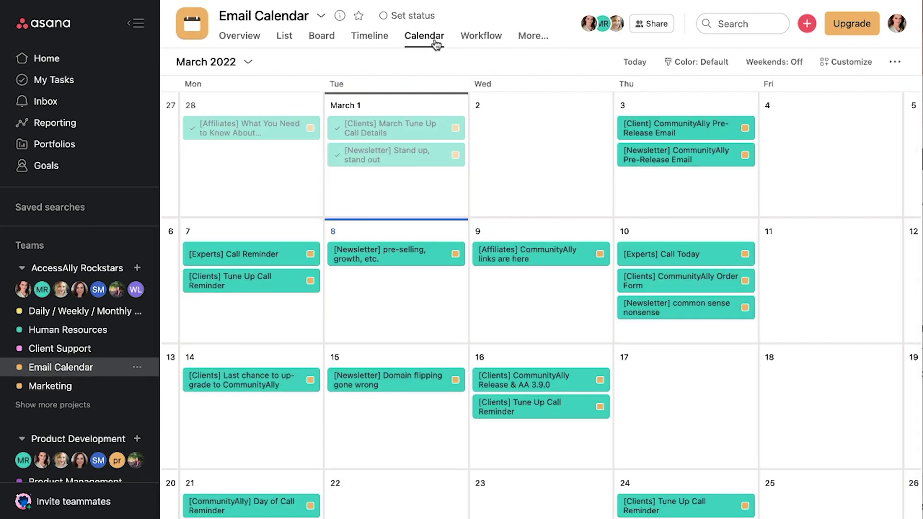
click(676, 129)
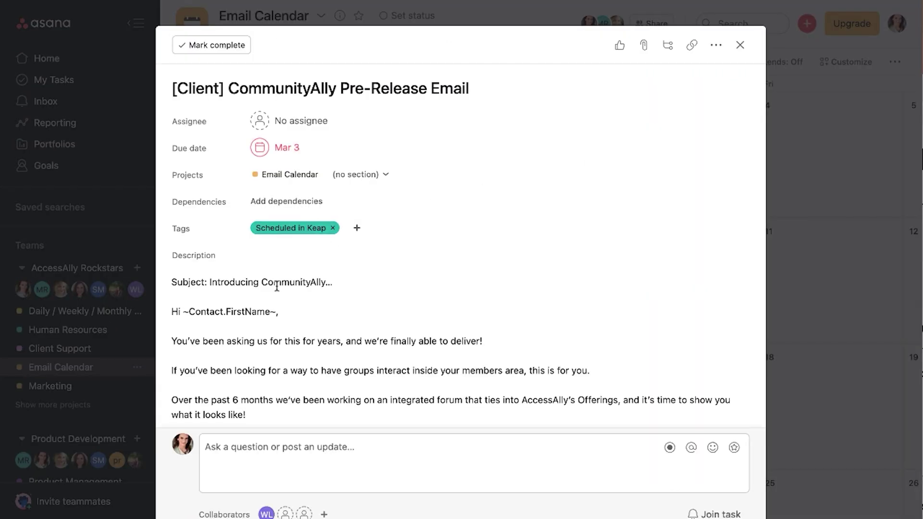
click(810, 264)
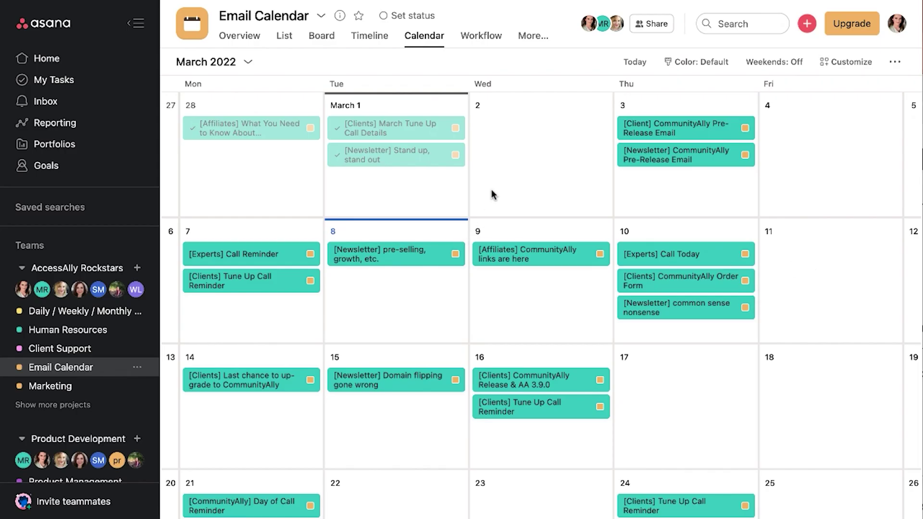
scroll(500, 194, down, 15)
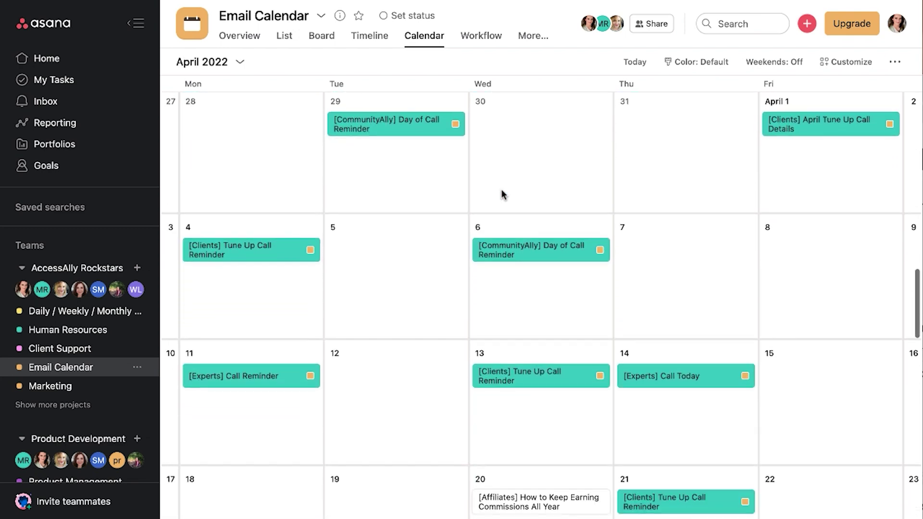
scroll(503, 195, down, 2)
scroll(501, 193, up, 15)
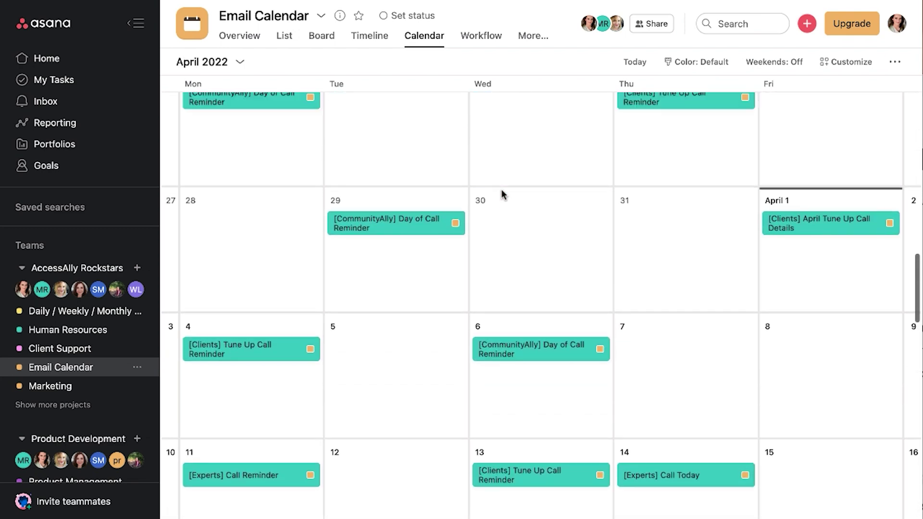
scroll(501, 192, up, 3)
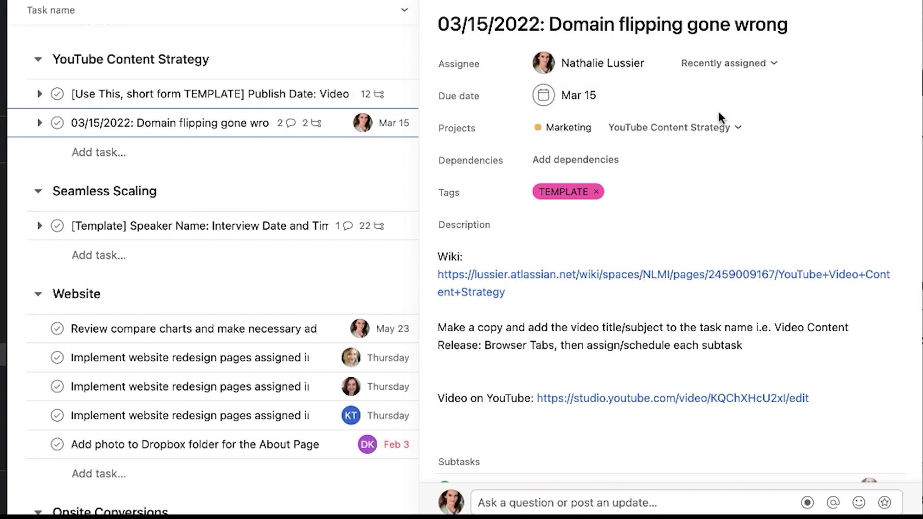
Scroll to the Domain flipping task's subtasks and open the social media blog post subtask
mouse_move(798, 117)
scroll(761, 102, down, 1)
scroll(761, 102, down, 10)
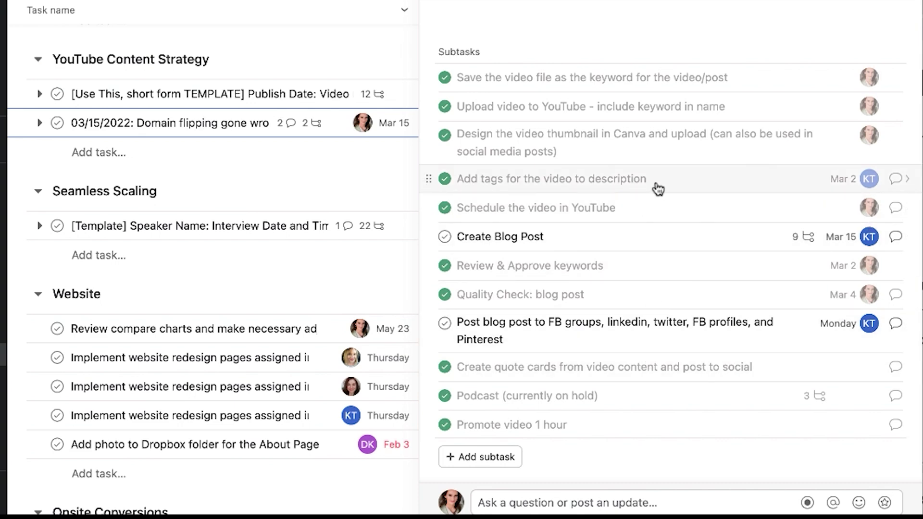
scroll(652, 180, up, 10)
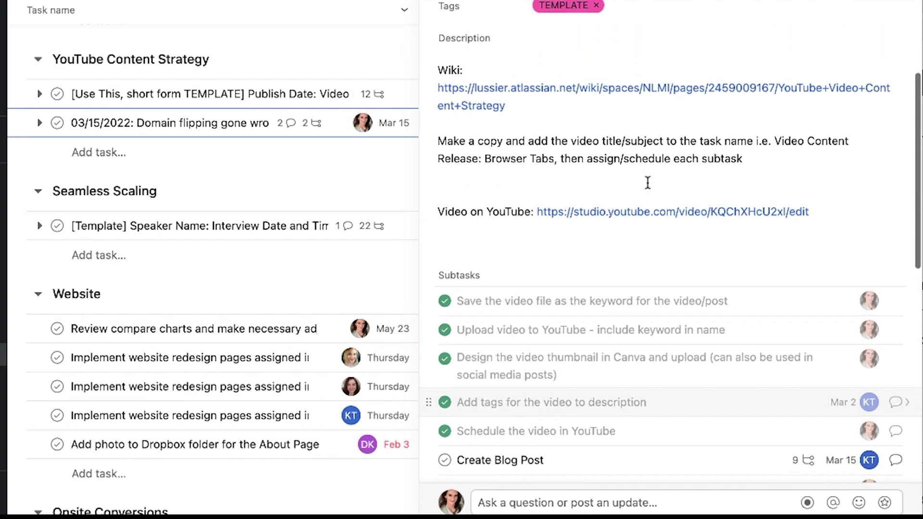
scroll(649, 183, down, 10)
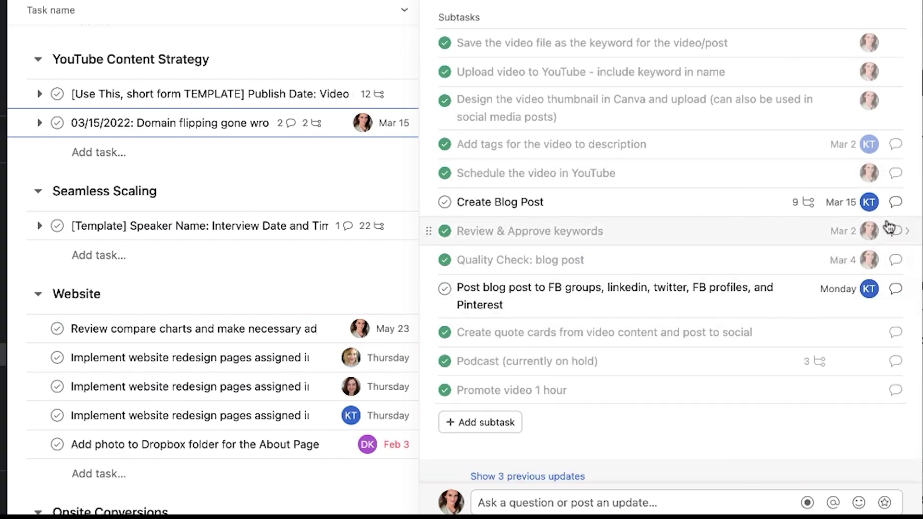
click(907, 289)
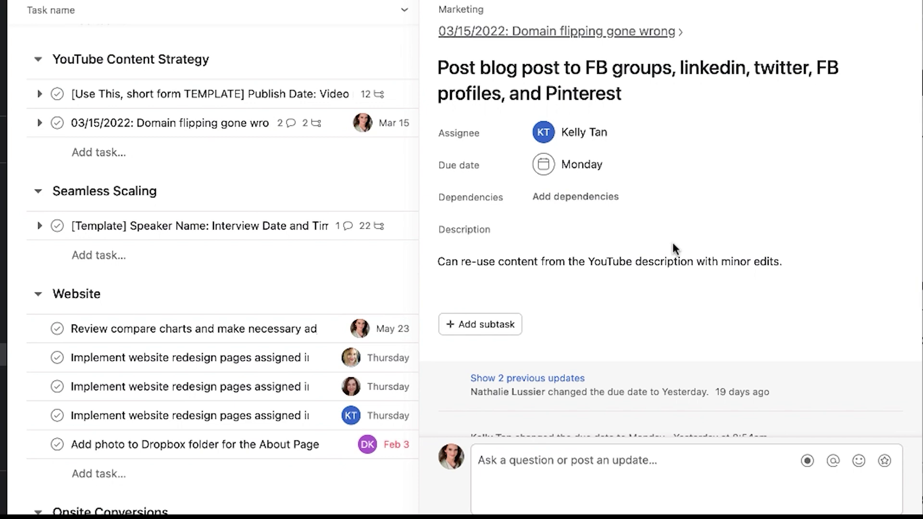
click(518, 32)
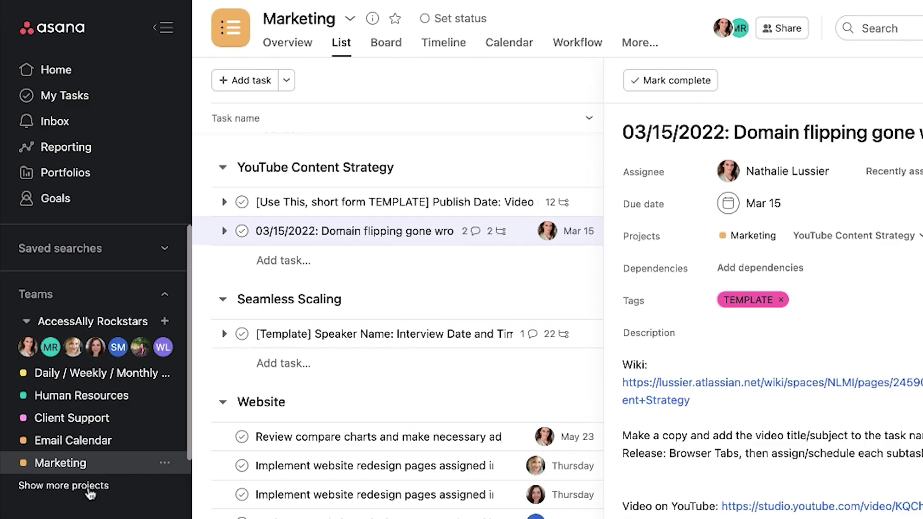
Expand the team's remaining sidebar projects, then view the Marketing project as a board
click(89, 486)
scroll(91, 365, down, 3)
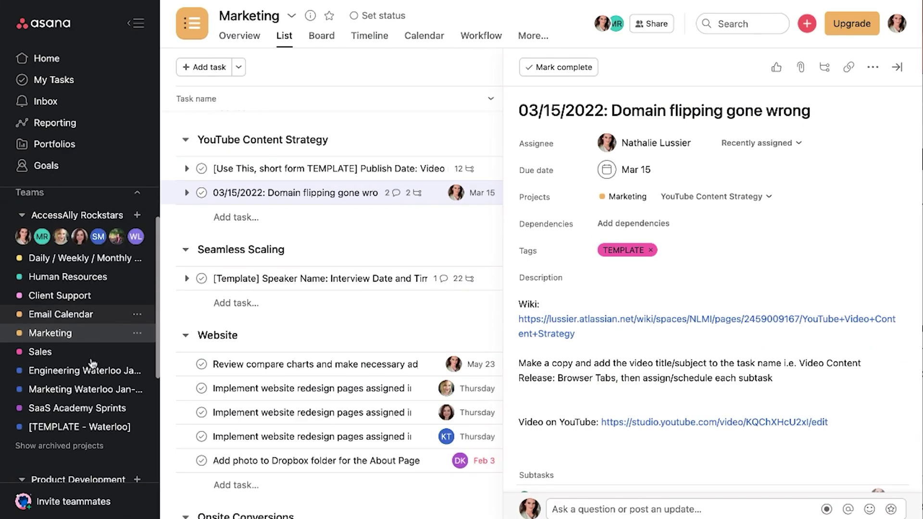
scroll(92, 364, up, 2)
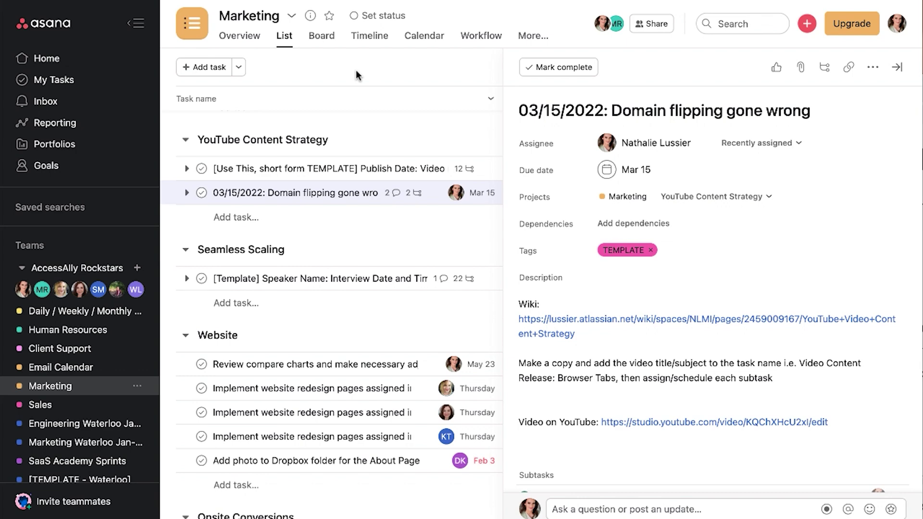
click(321, 36)
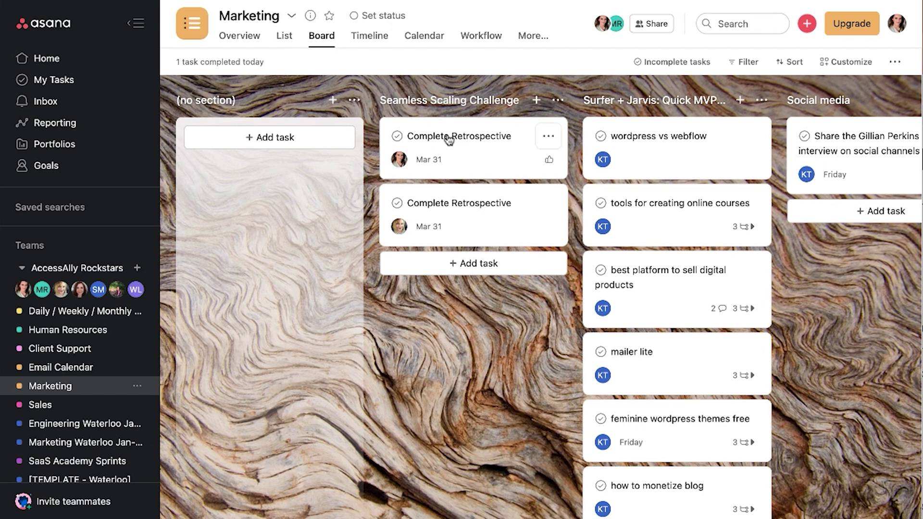
Try dragging a Complete Retrospective card to another column, then return to Home
mouse_move(447, 142)
mouse_down()
mouse_move(639, 164)
mouse_move(663, 152)
mouse_move(449, 127)
mouse_up()
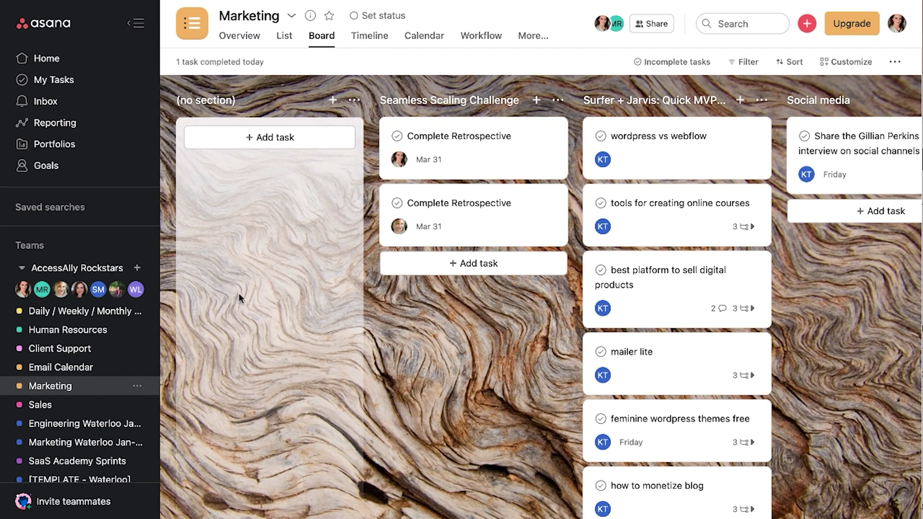
click(46, 58)
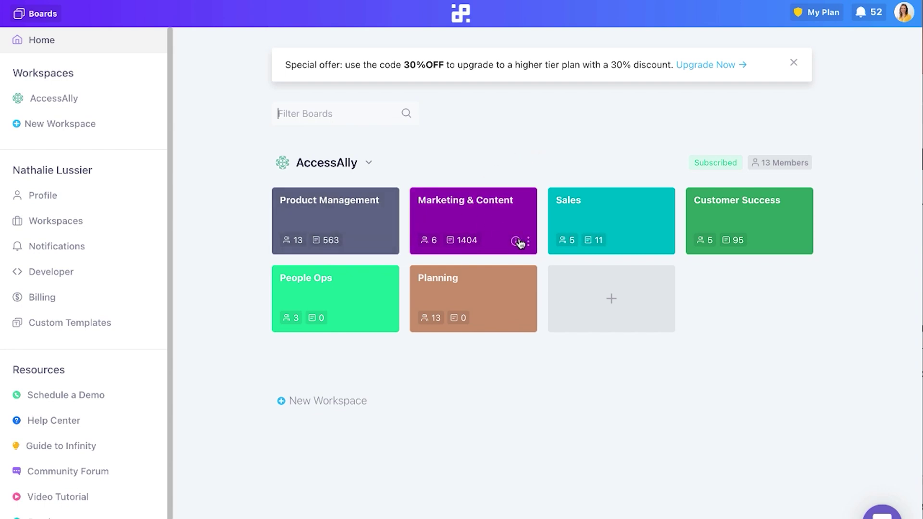
Glance at the Sales board, then open Marketing & Content's All Tasks list of unassigned tasks
click(603, 205)
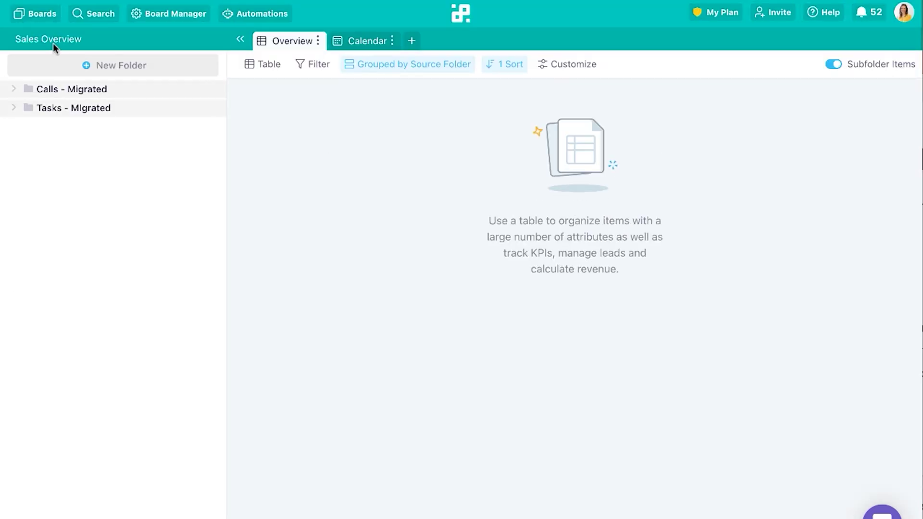
click(35, 14)
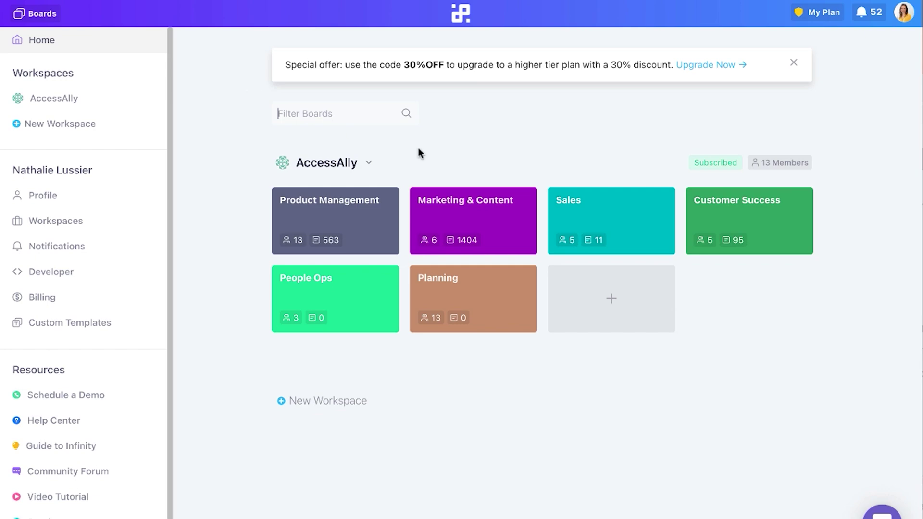
click(486, 207)
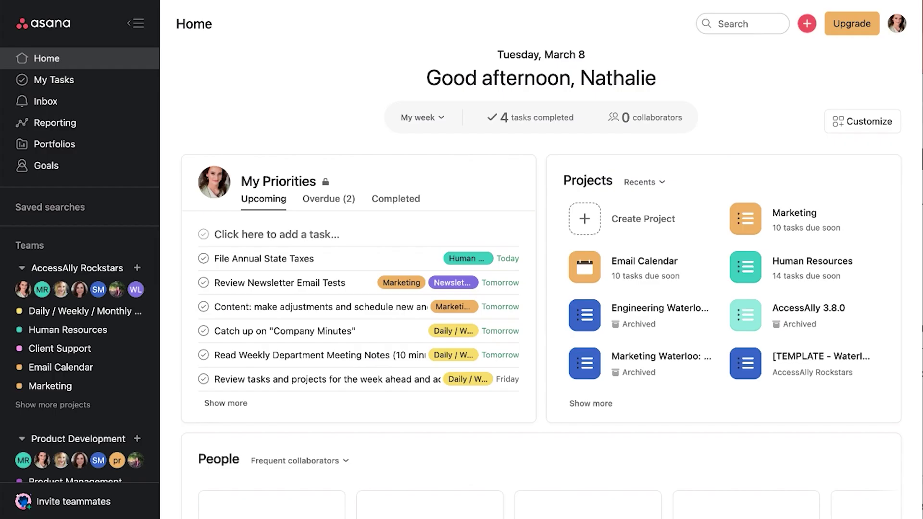
click(79, 83)
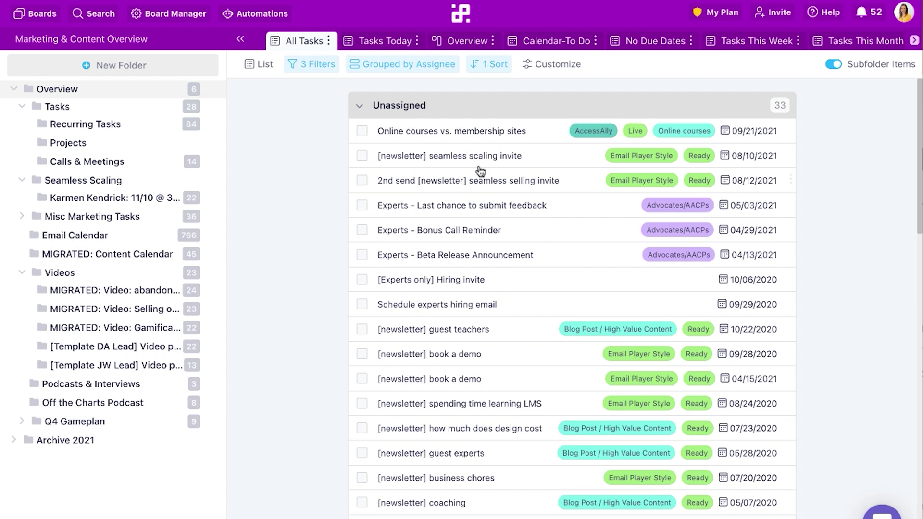
click(875, 14)
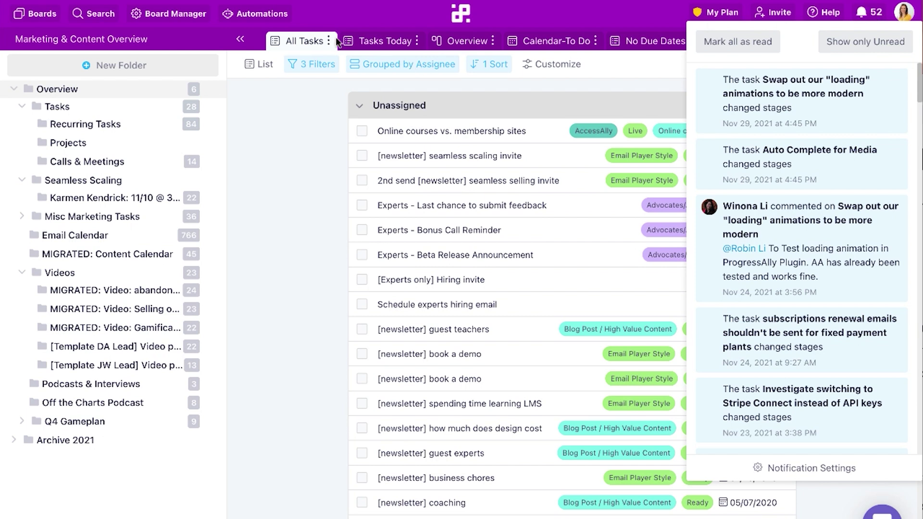
click(324, 132)
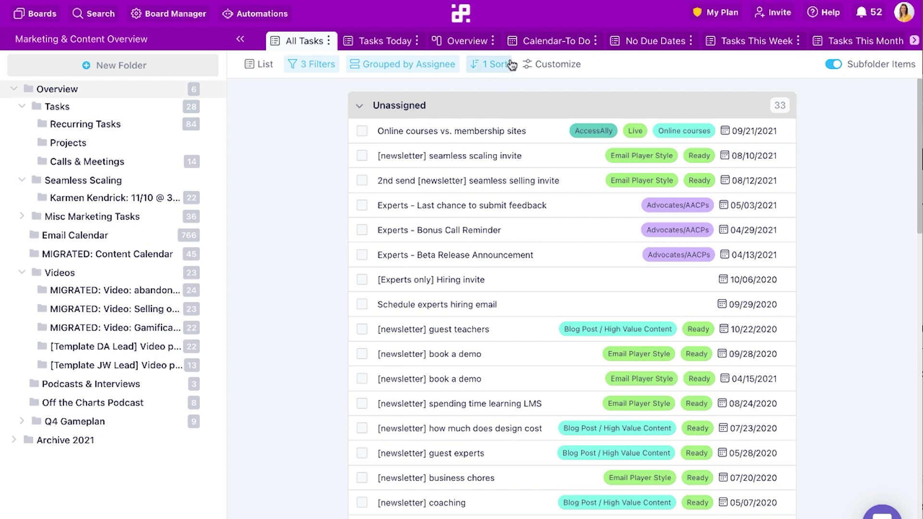
click(320, 66)
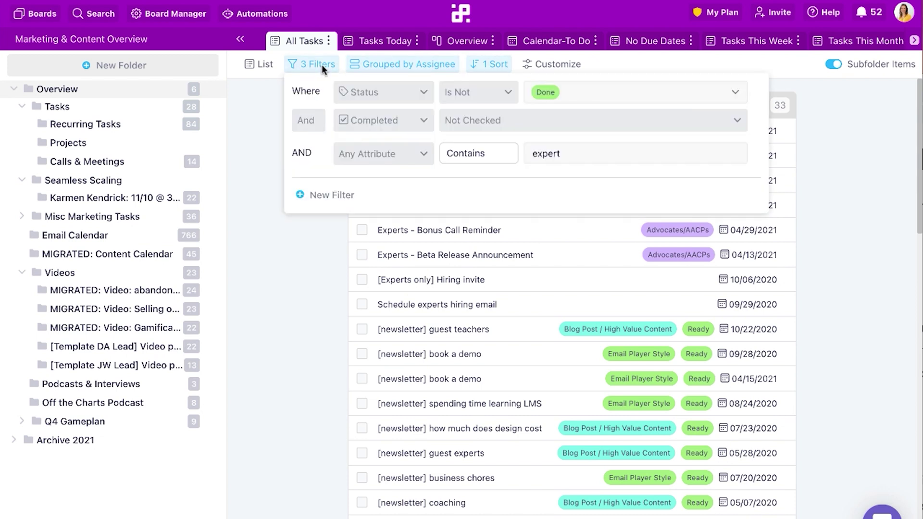
click(257, 120)
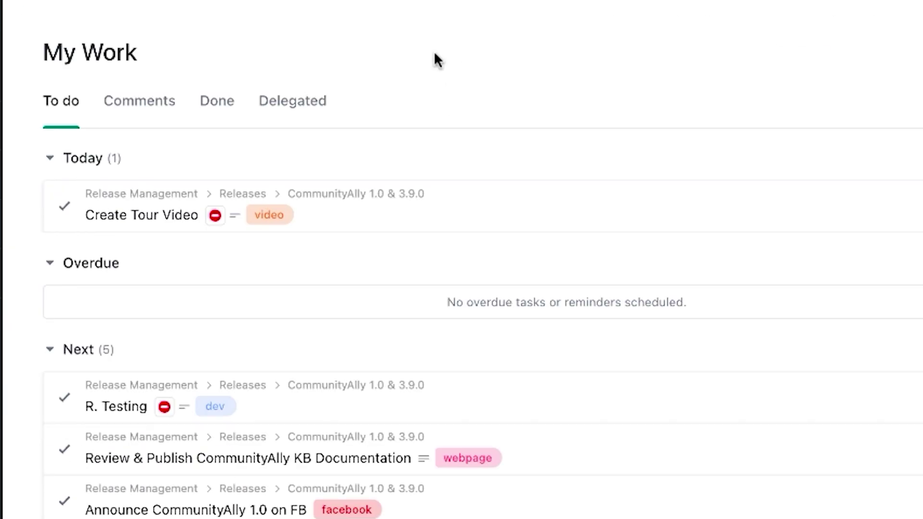
Clear the Post AccessAlly System Diagram notification on ClickUp's notifications page
scroll(284, 142, down, 2)
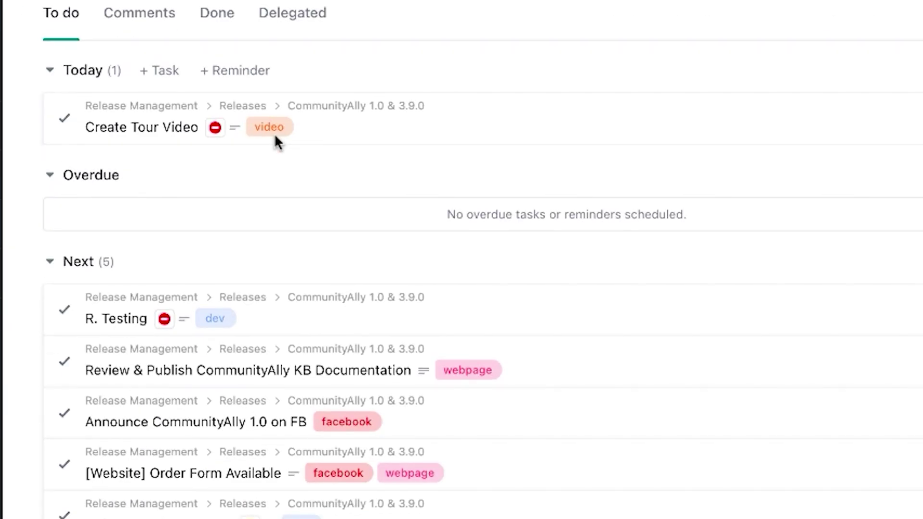
scroll(274, 134, up, 2)
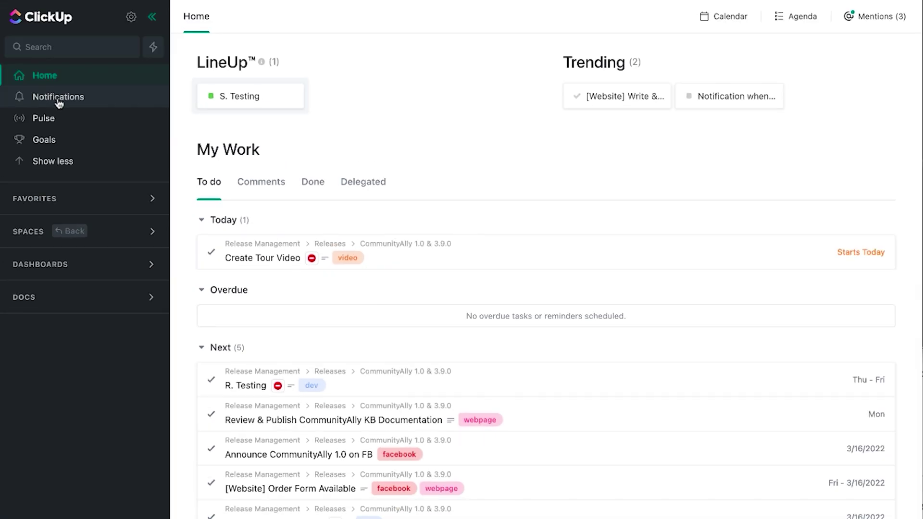
click(59, 102)
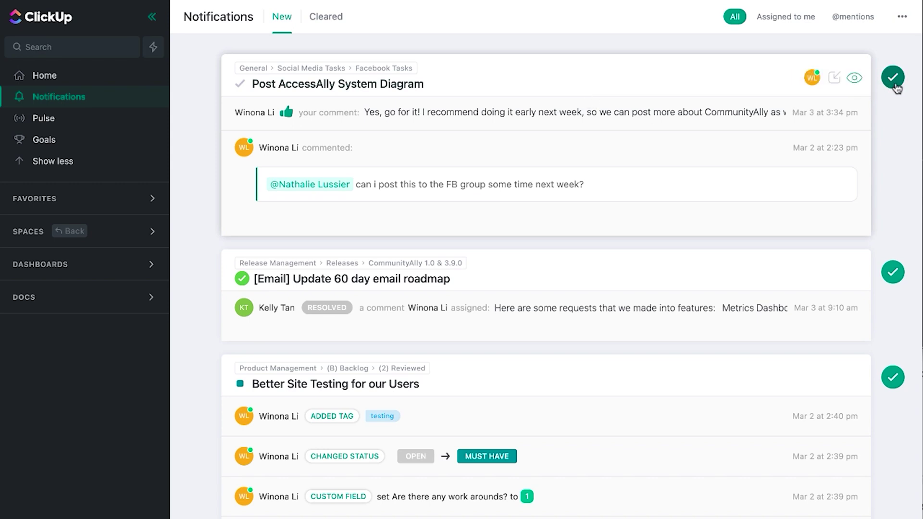
click(891, 79)
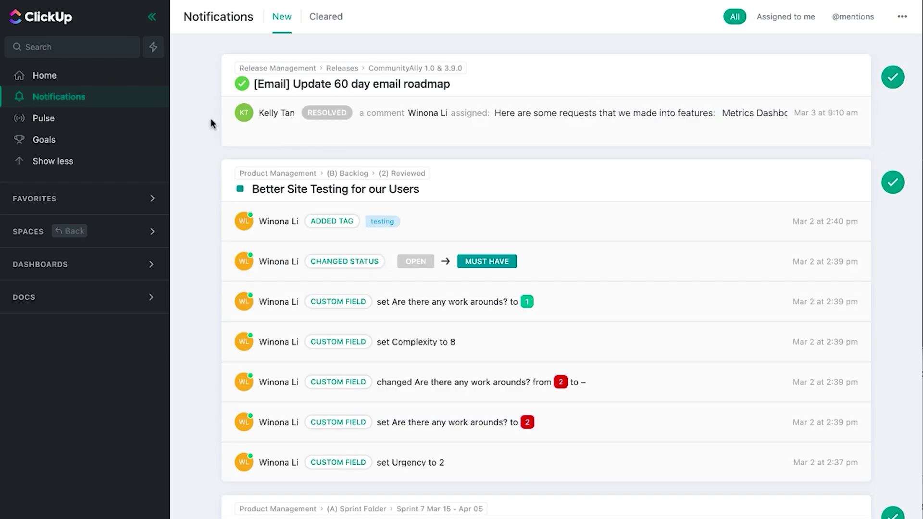
scroll(210, 121, down, 3)
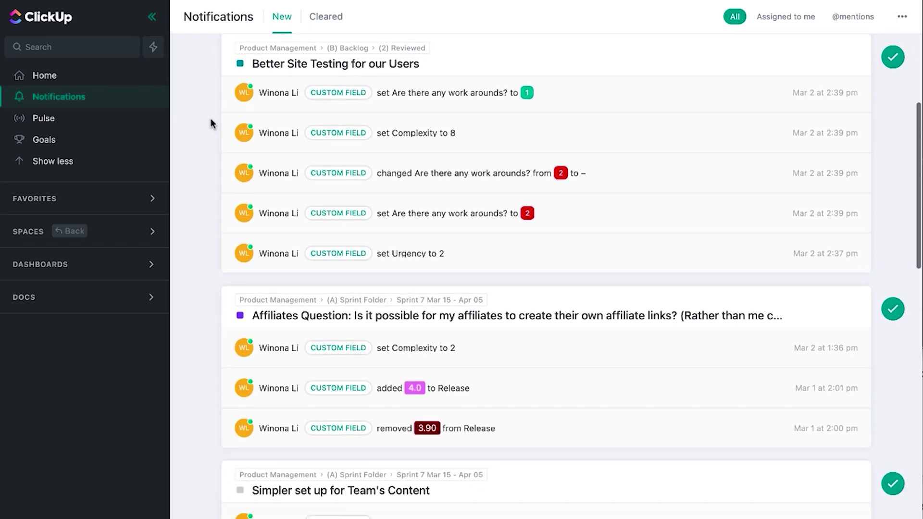
scroll(210, 121, up, 3)
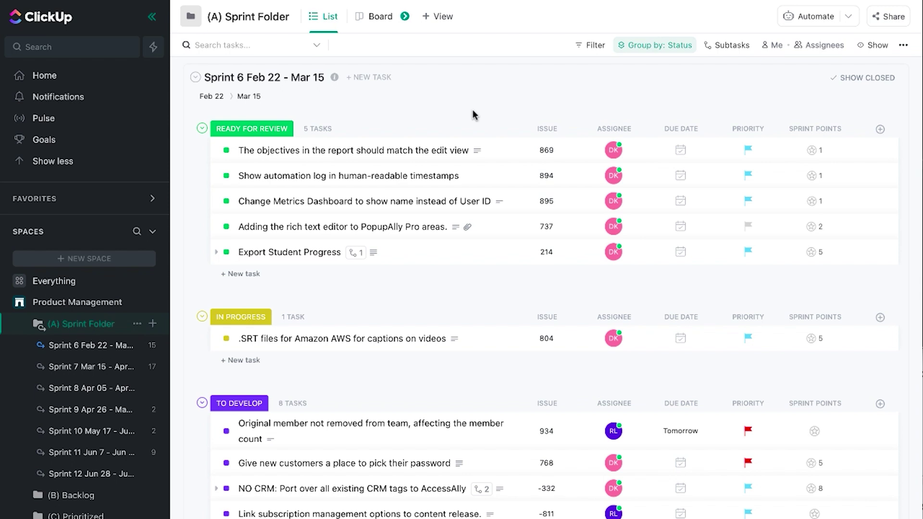
Bring up the (A) Sprint Folder list under Product Management, showing Sprint 6 tasks by status
mouse_move(208, 231)
Inspect the Score column's formula in the (2) Reviewed backlog list, then close it
scroll(189, 287, down, 5)
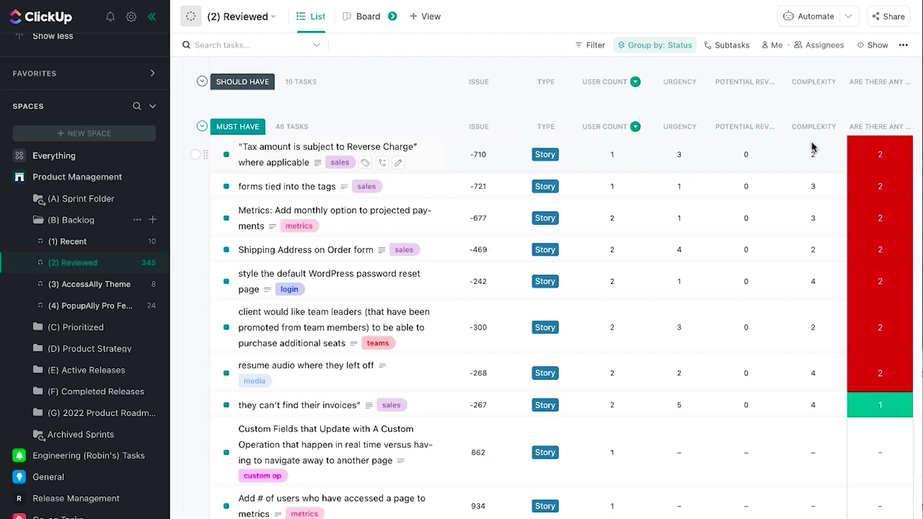
scroll(813, 147, right, 3)
click(806, 158)
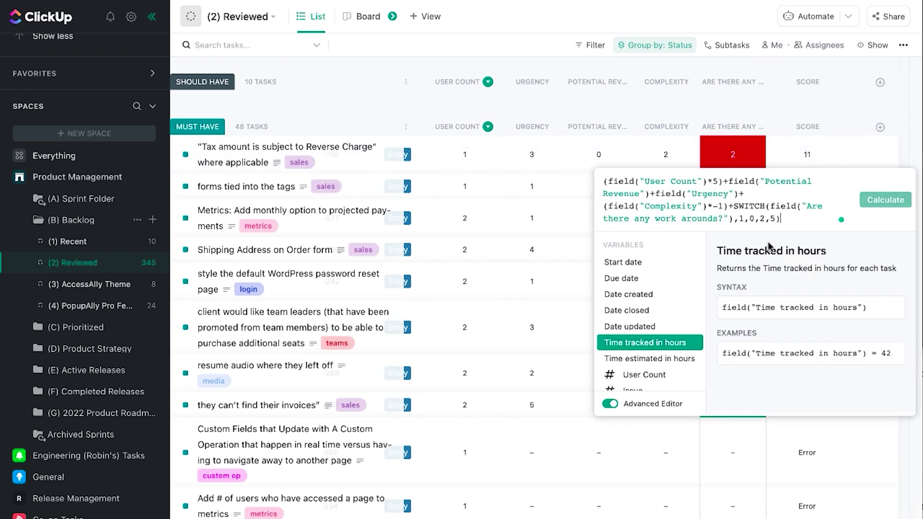
click(723, 110)
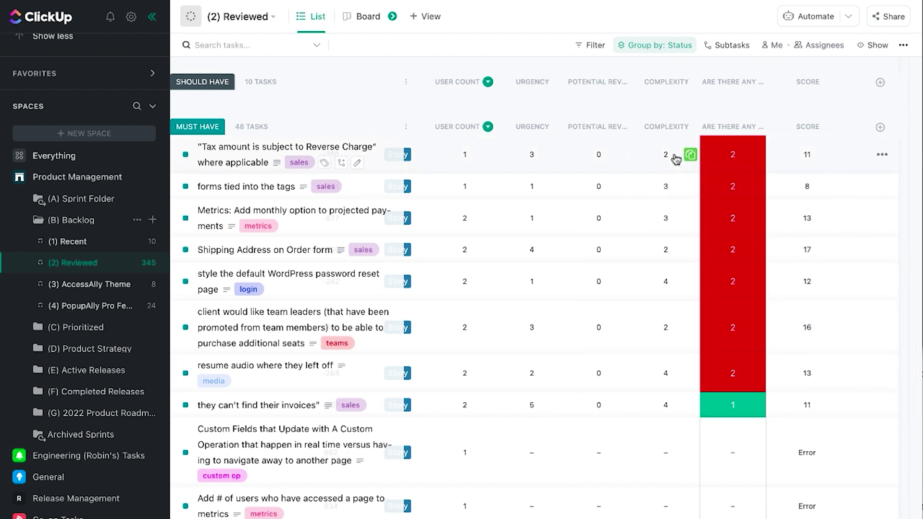
scroll(669, 166, left, 3)
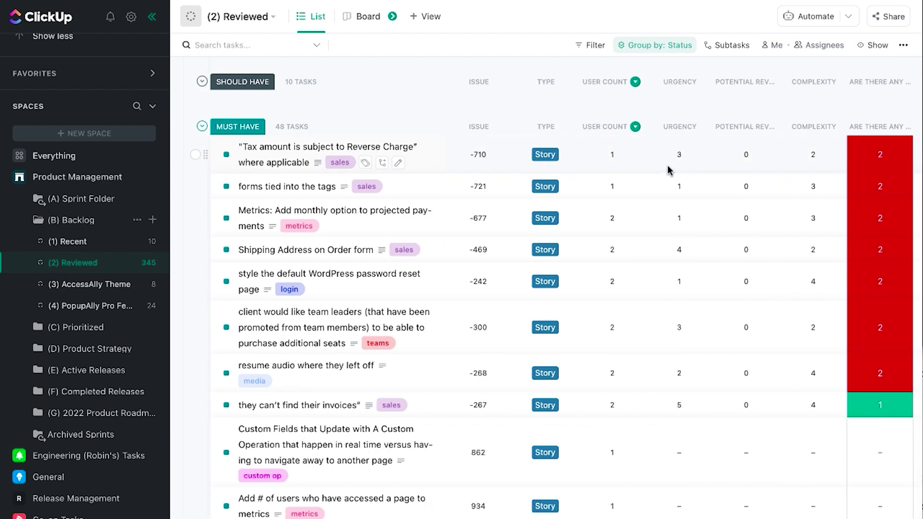
scroll(674, 168, down, 10)
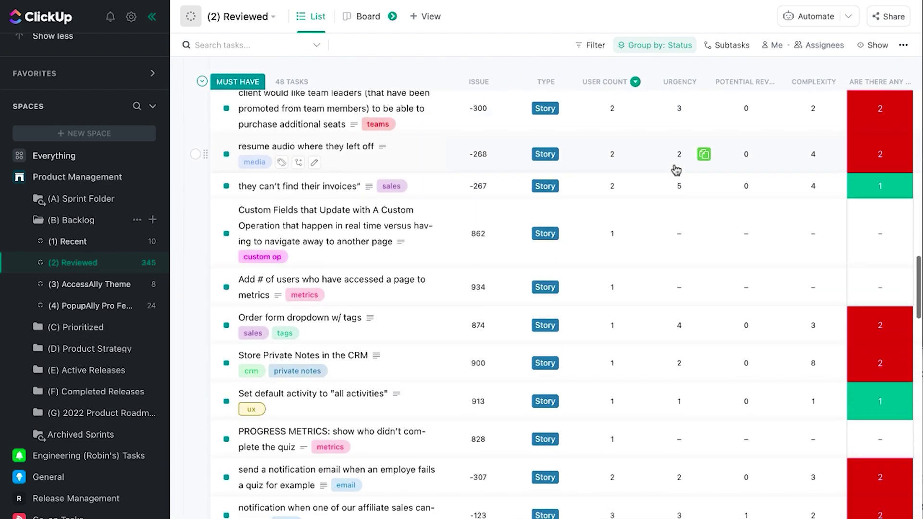
scroll(676, 171, down, 2)
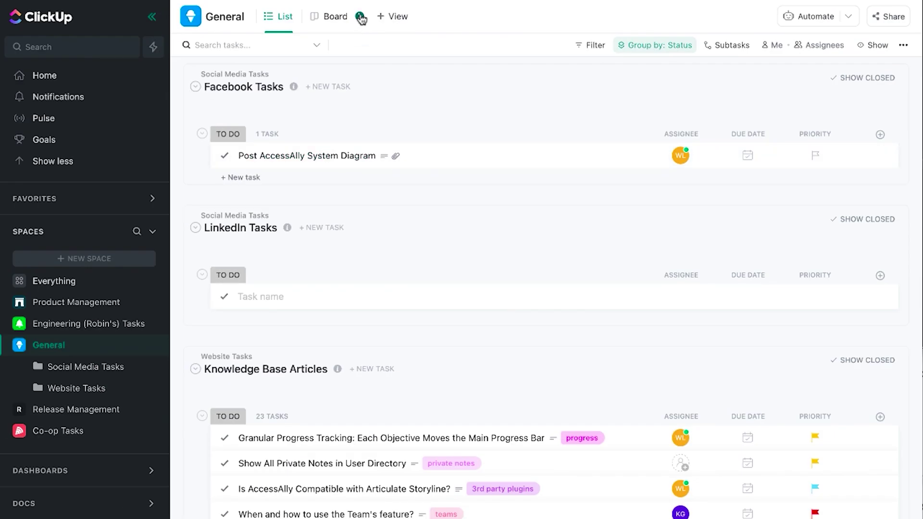
Show the General space as a board and move Granular Progress Tracking to COMPLETE
click(335, 19)
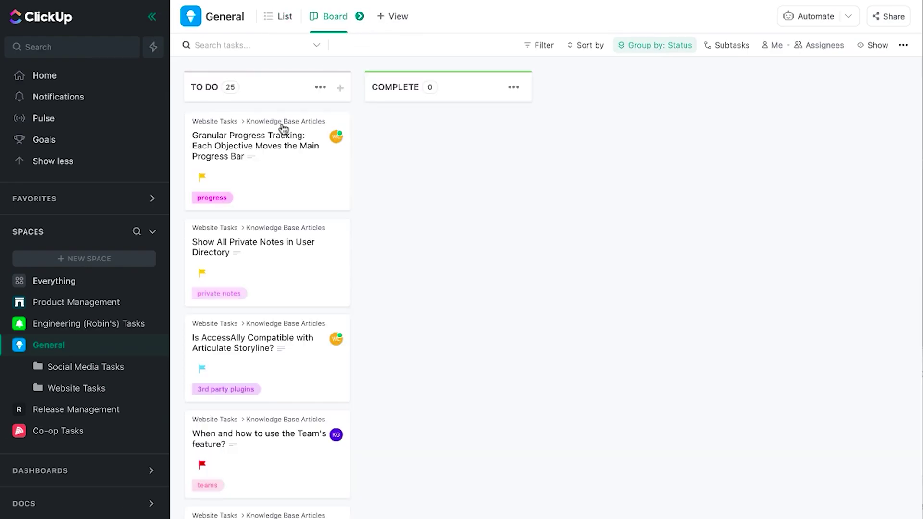
drag(245, 146, 232, 126)
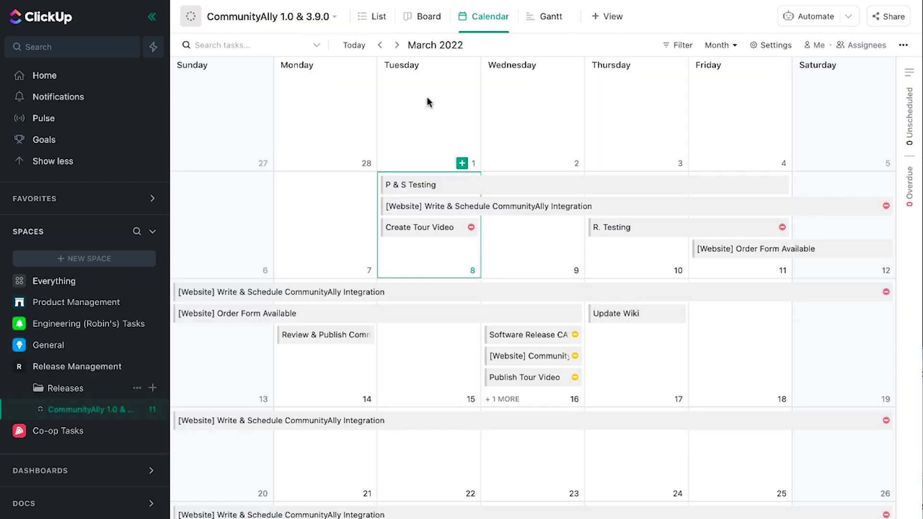
scroll(327, 132, down, 1)
scroll(327, 128, up, 1)
Display the CommunityAlly 1.0 & 3.9.0 release tasks as a Gantt timeline
click(551, 18)
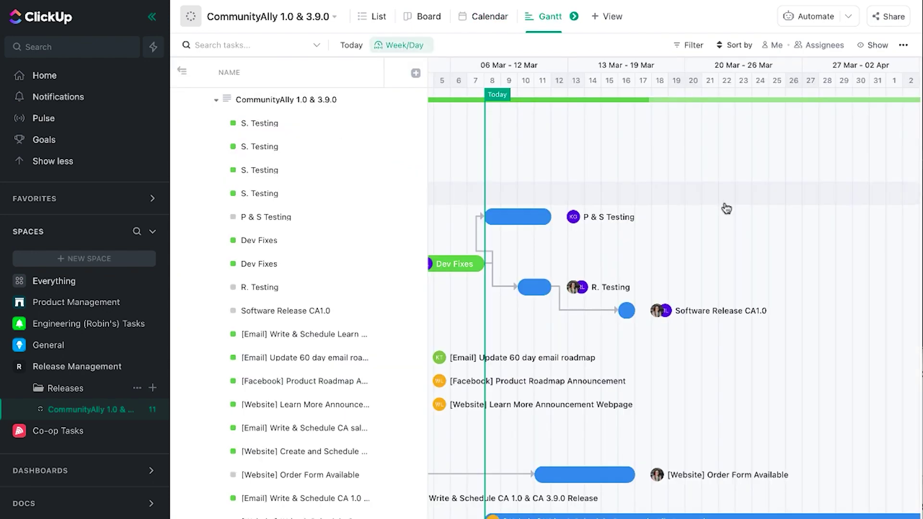
scroll(725, 206, down, 3)
scroll(725, 205, left, 3)
scroll(724, 208, right, 5)
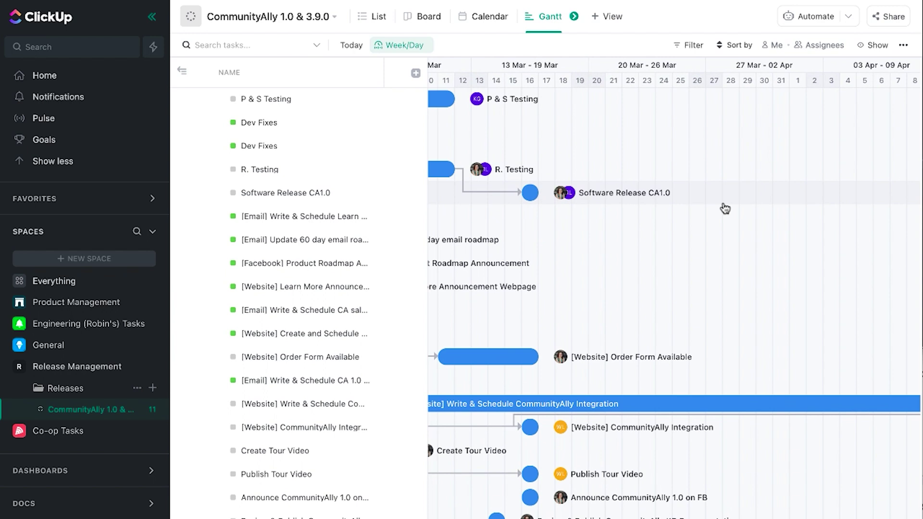